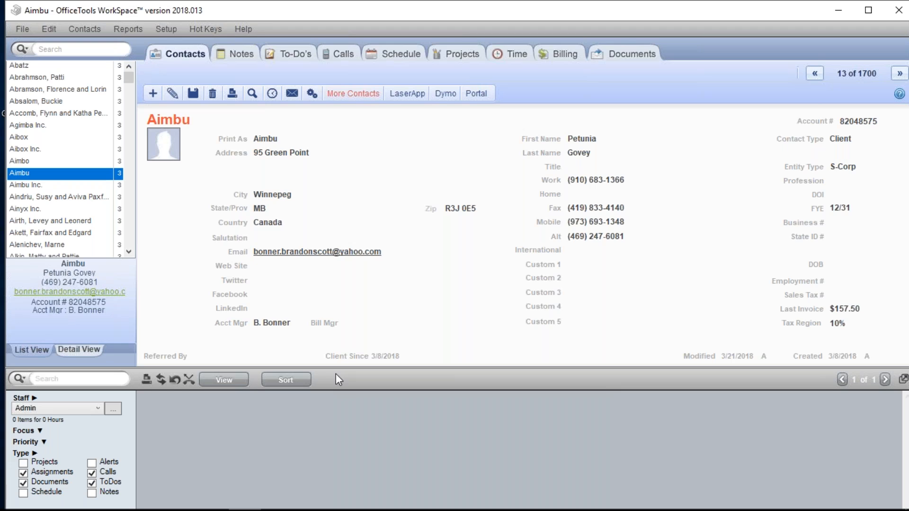
- Open the Project Assignment Groups setup and select the 1040 Individual Tax Return project description
{"action": "left_click", "coordinate": [155, 33]}
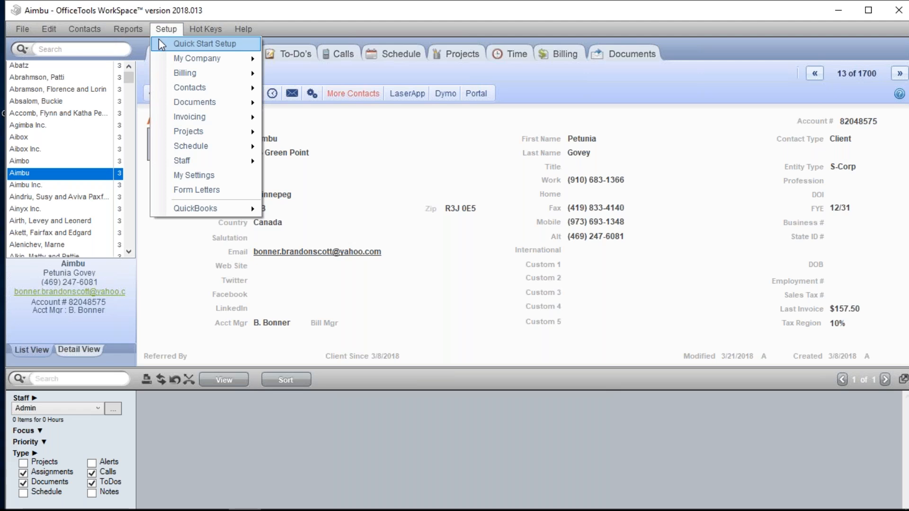
{"action": "mouse_move", "coordinate": [251, 137]}
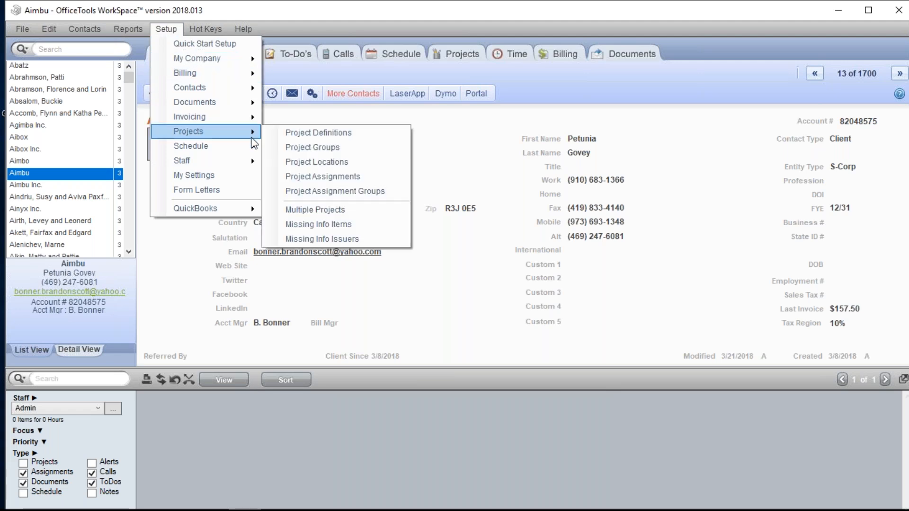
{"action": "left_click", "coordinate": [353, 197]}
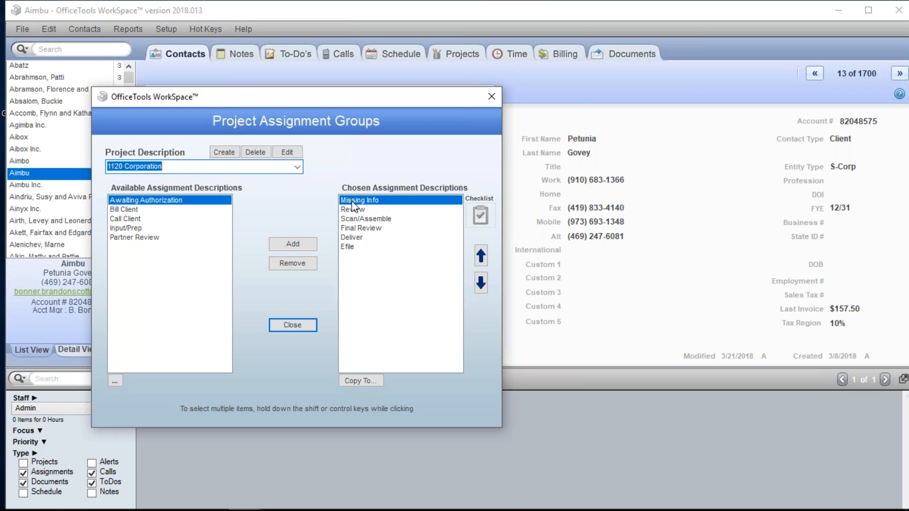
{"action": "left_click", "coordinate": [297, 167]}
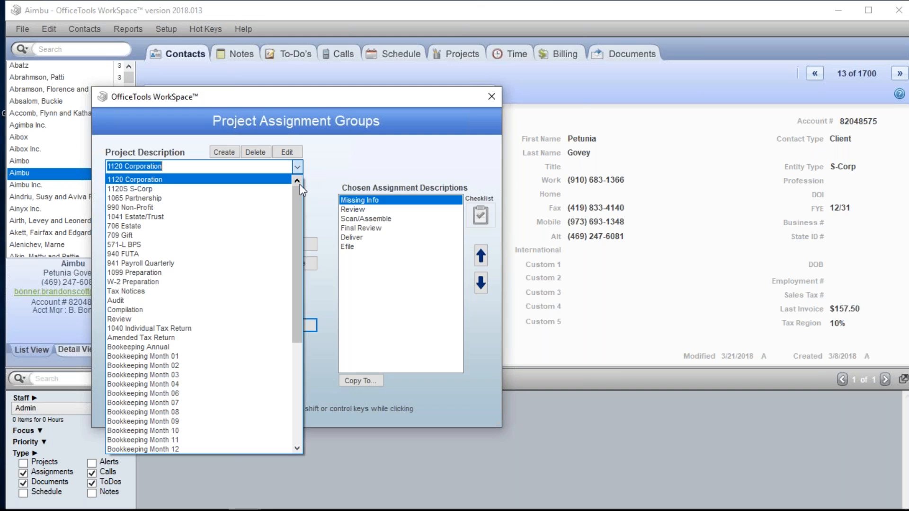
{"action": "left_click_drag", "start_coordinate": [299, 186], "coordinate": [298, 198]}
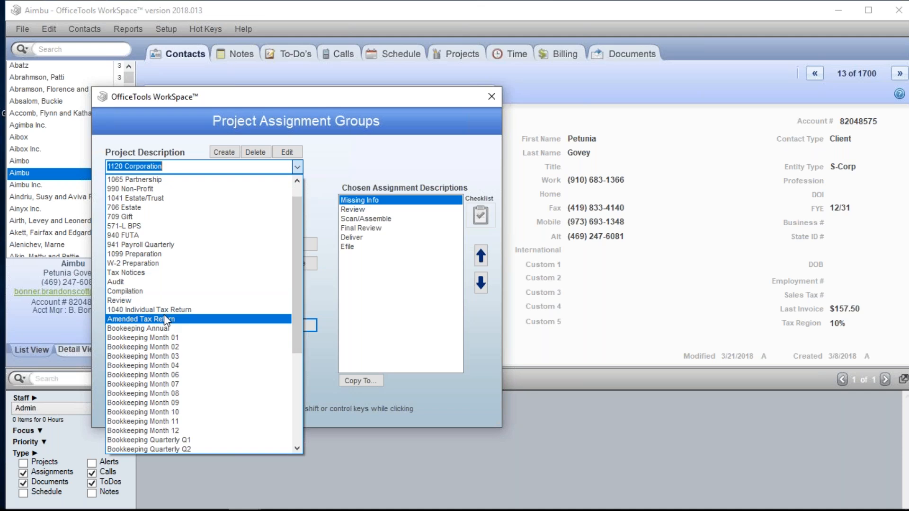
{"action": "left_click", "coordinate": [179, 310]}
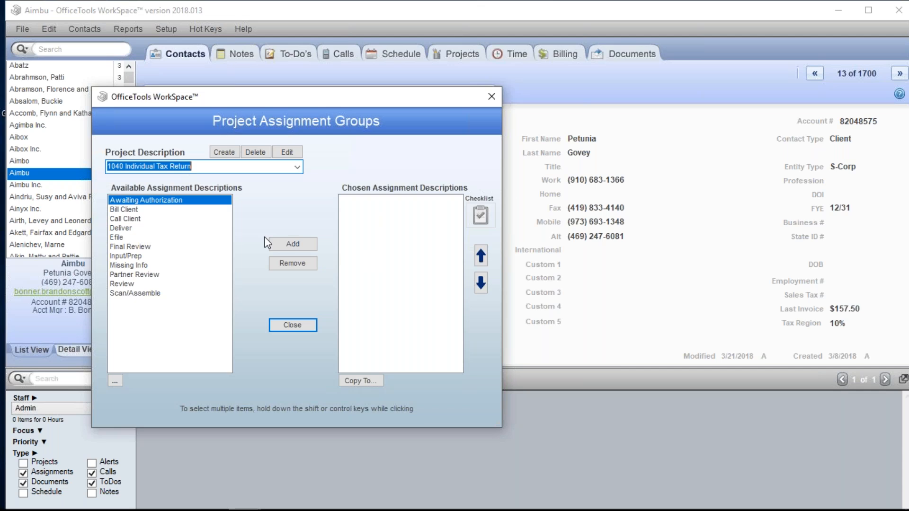
- Add Input/Prep, Missing Info, Review and Scan/Assemble, in that order, to the chosen assignments of the 1040 Individual Tax Return
{"action": "left_click", "coordinate": [144, 256]}
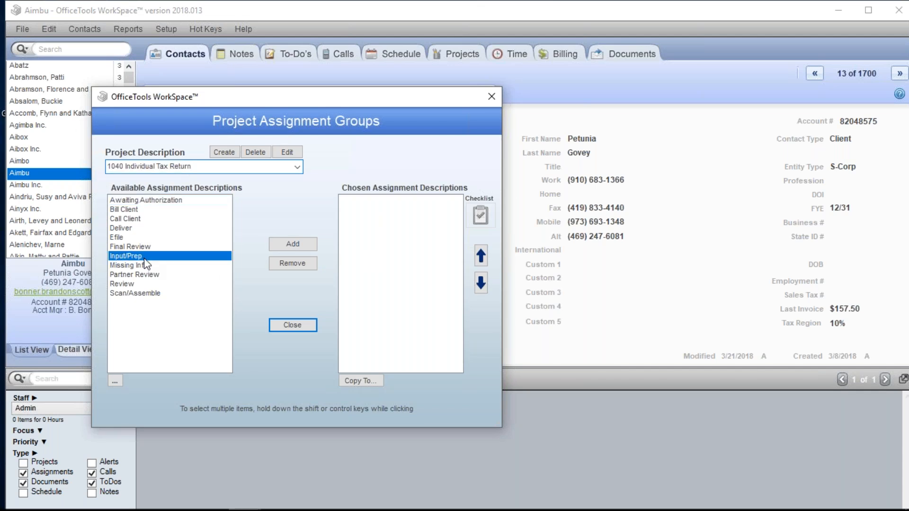
{"action": "left_click", "coordinate": [299, 244]}
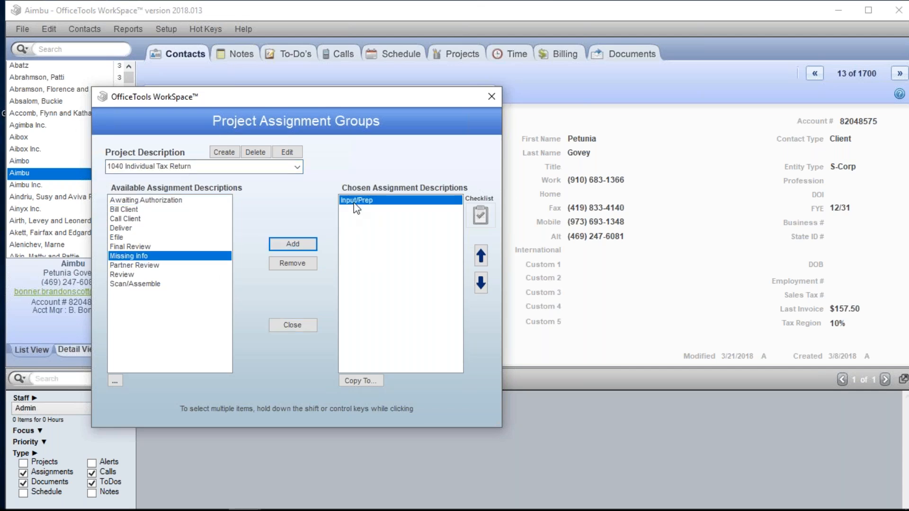
{"action": "left_click", "coordinate": [292, 243]}
{"action": "left_click", "coordinate": [360, 209]}
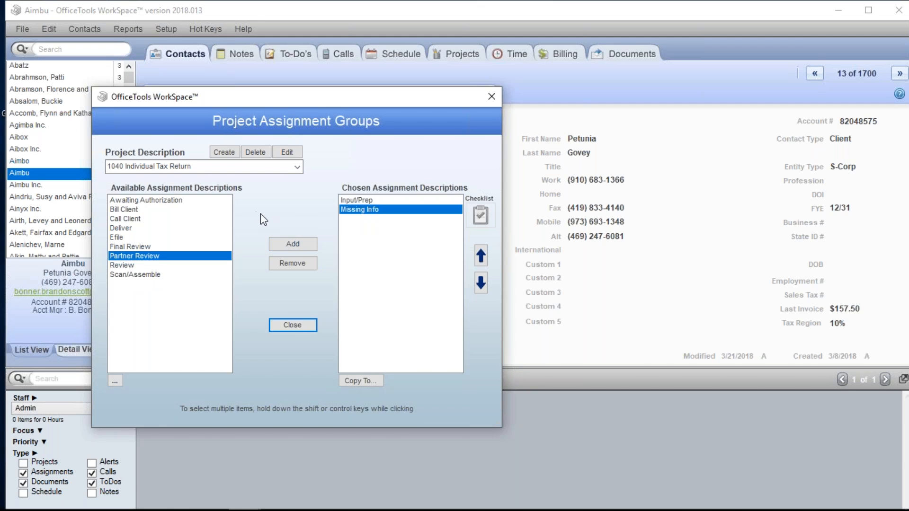
{"action": "left_click", "coordinate": [180, 266]}
{"action": "left_click", "coordinate": [273, 244]}
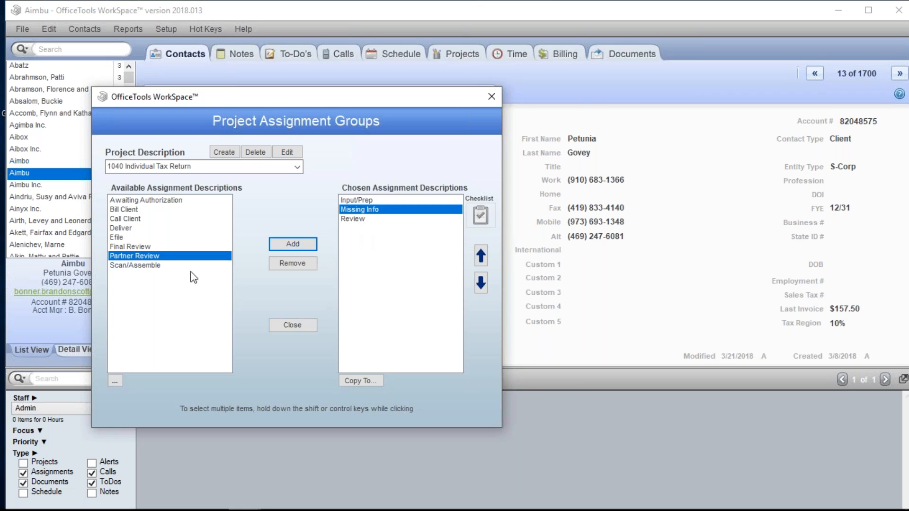
{"action": "left_click", "coordinate": [189, 266]}
{"action": "left_click", "coordinate": [280, 245]}
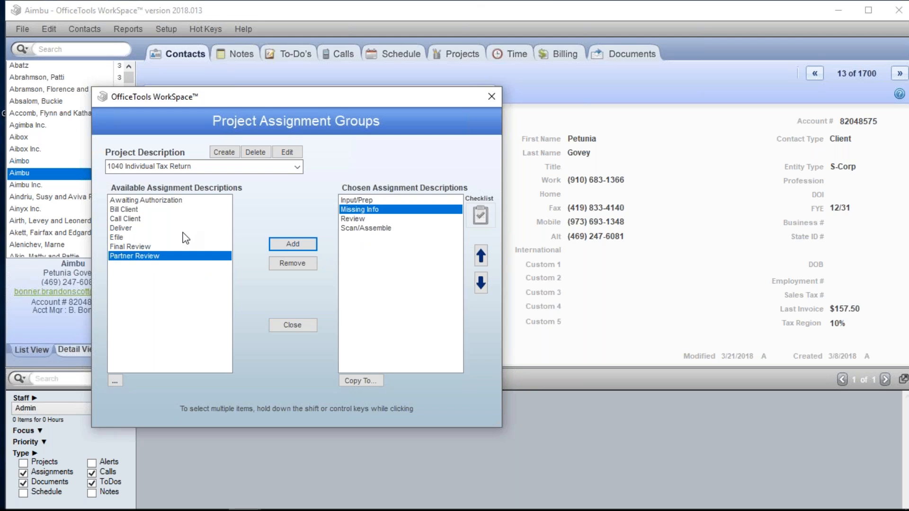
- Add Awaiting Authorization, Efile, Deliver and Bill Client, in that order, to the chosen assignments and close the assignment groups setup
{"action": "left_click", "coordinate": [188, 209]}
{"action": "left_click", "coordinate": [189, 200]}
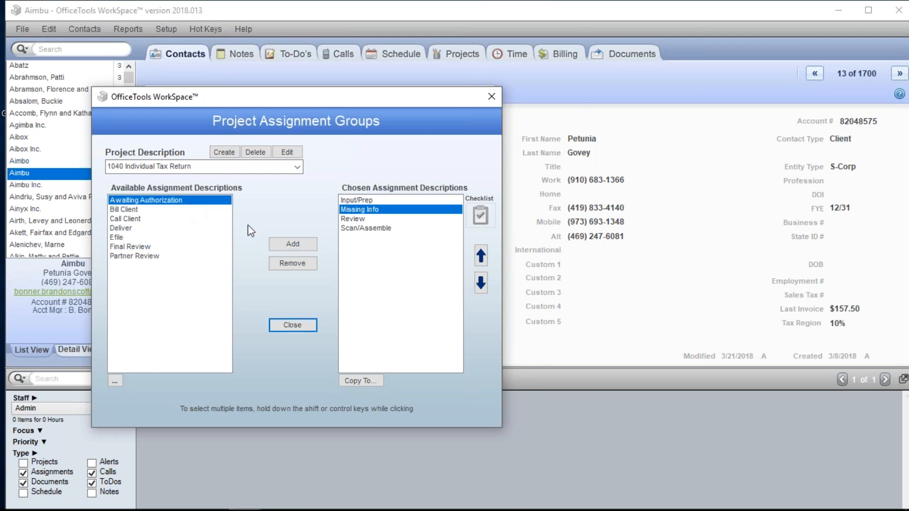
{"action": "left_click", "coordinate": [284, 244]}
{"action": "left_click", "coordinate": [362, 239]}
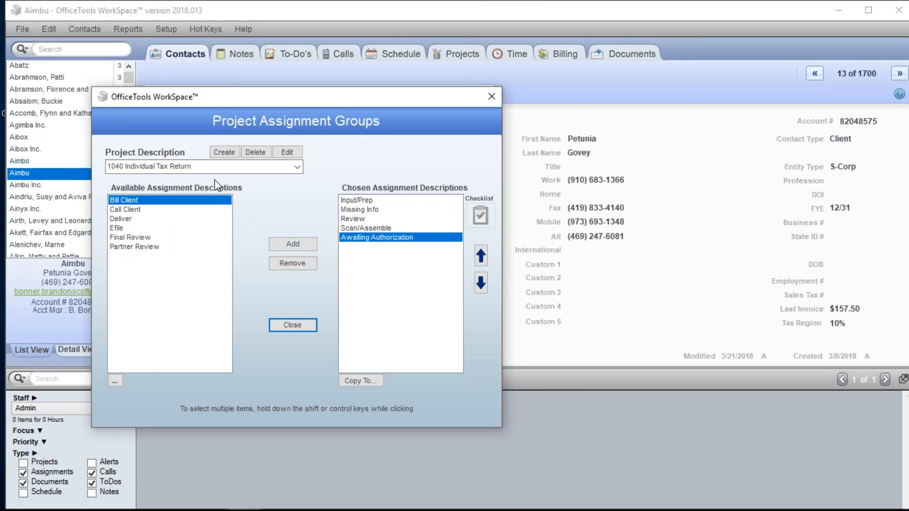
{"action": "left_click", "coordinate": [170, 229]}
{"action": "left_click", "coordinate": [286, 244]}
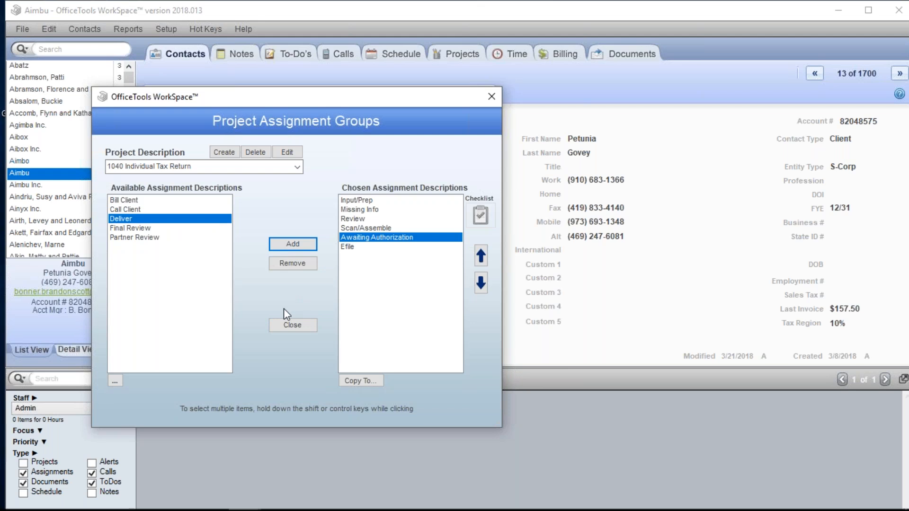
{"action": "left_click", "coordinate": [290, 244]}
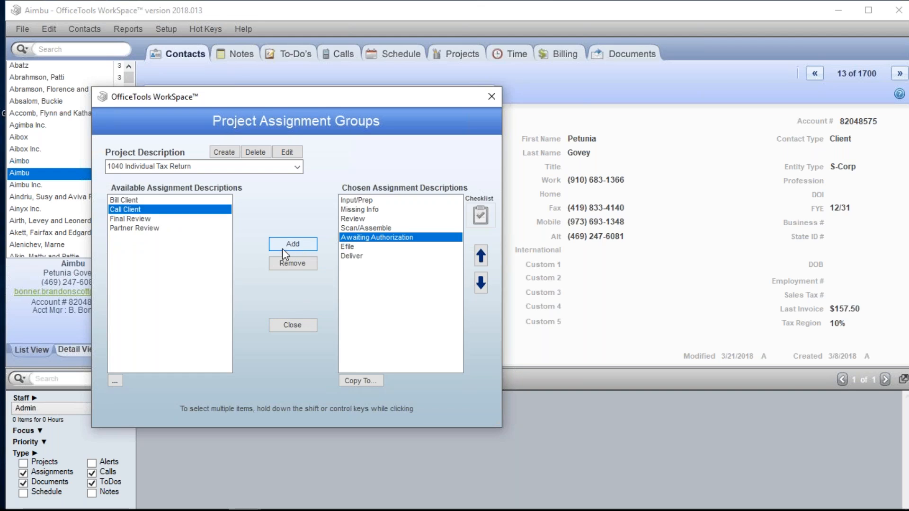
{"action": "left_click", "coordinate": [174, 200]}
{"action": "left_click", "coordinate": [283, 245]}
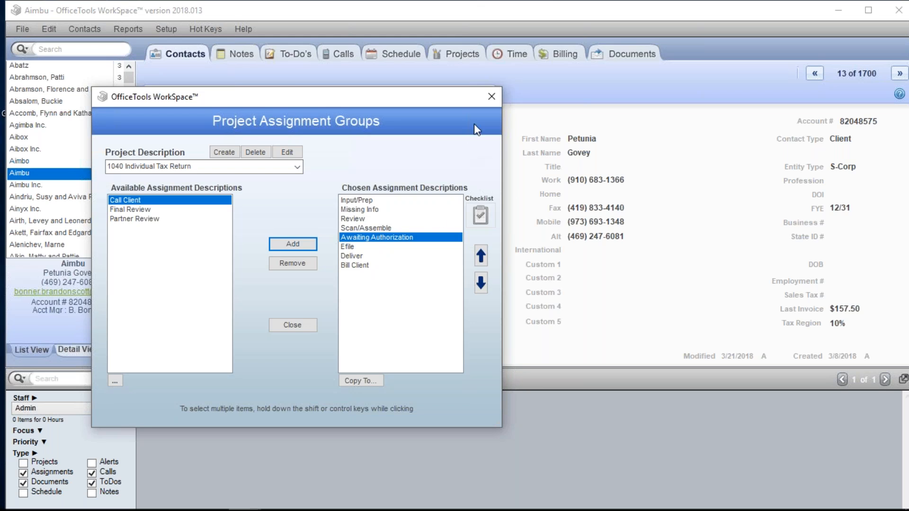
{"action": "left_click", "coordinate": [491, 98]}
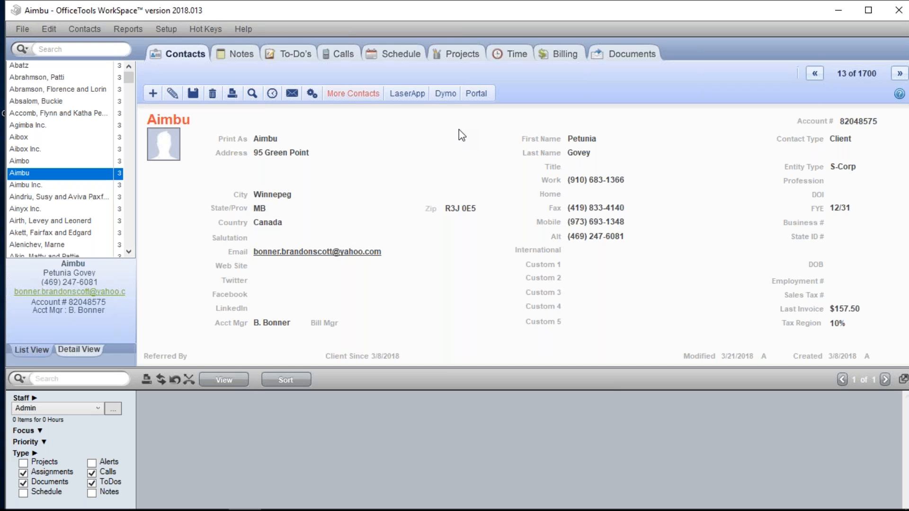
- Open the 1040 Individual Tax Return project definition for editing
{"action": "left_click", "coordinate": [166, 30]}
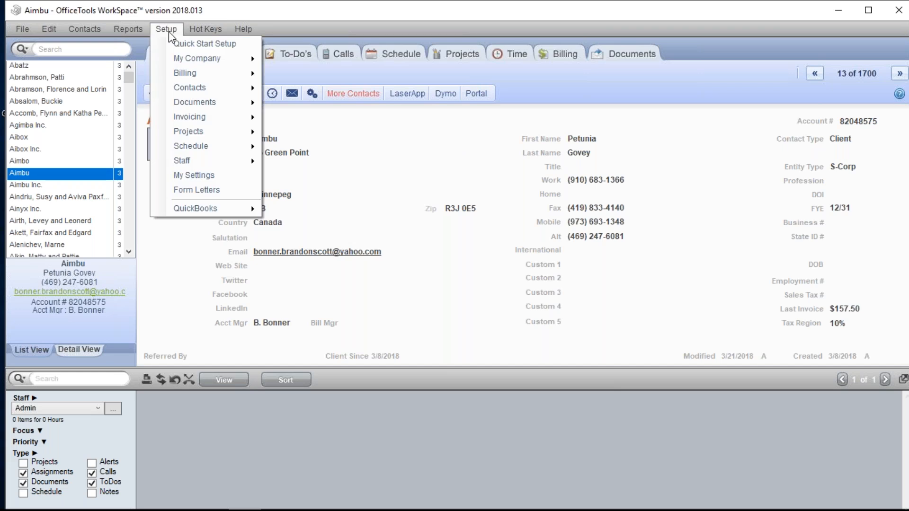
{"action": "mouse_move", "coordinate": [229, 138]}
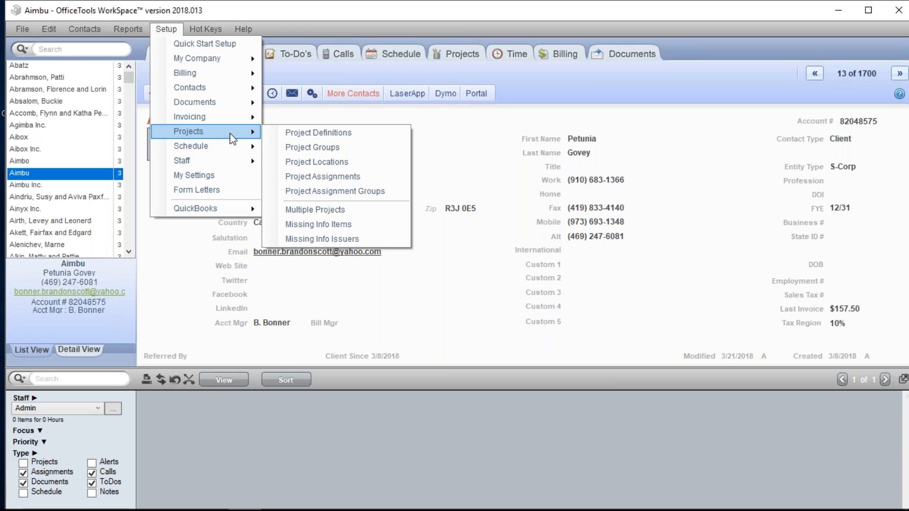
{"action": "left_click", "coordinate": [305, 135]}
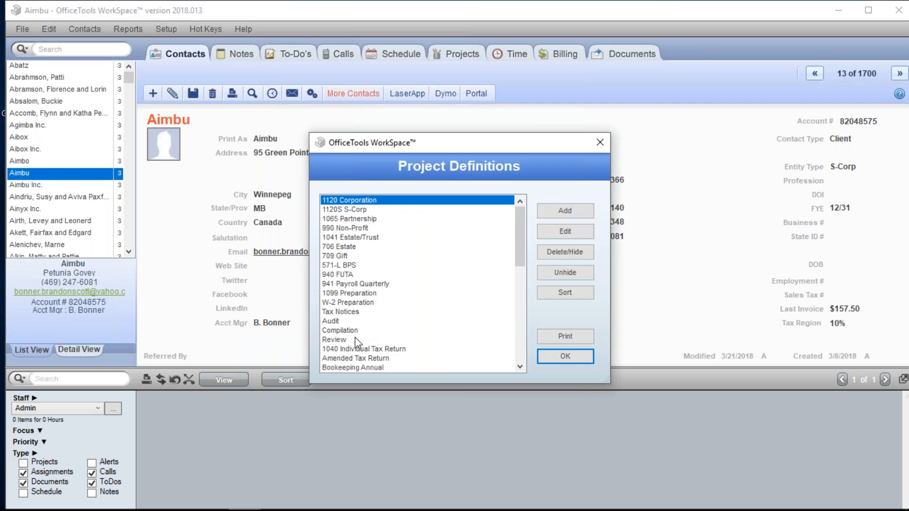
{"action": "scroll", "coordinate": [369, 353], "scroll_direction": "down", "scroll_amount": 1}
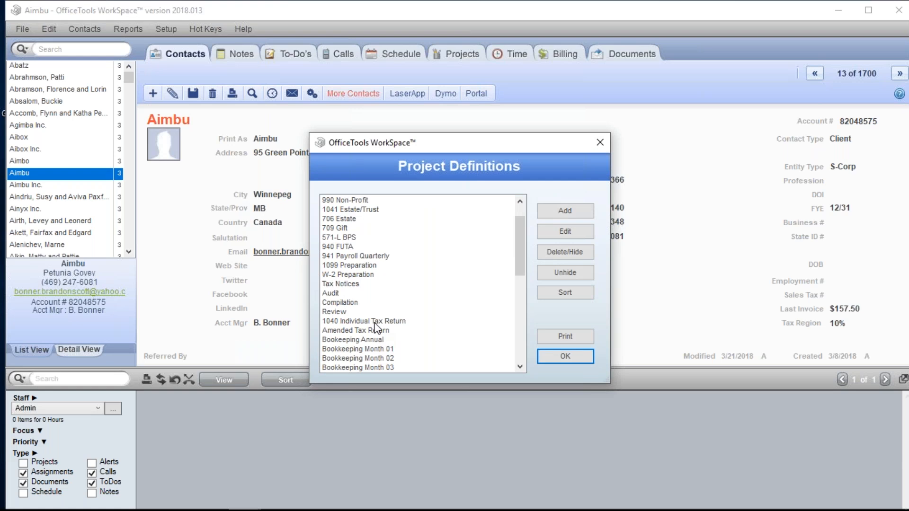
{"action": "left_click", "coordinate": [375, 324]}
{"action": "left_click", "coordinate": [565, 232]}
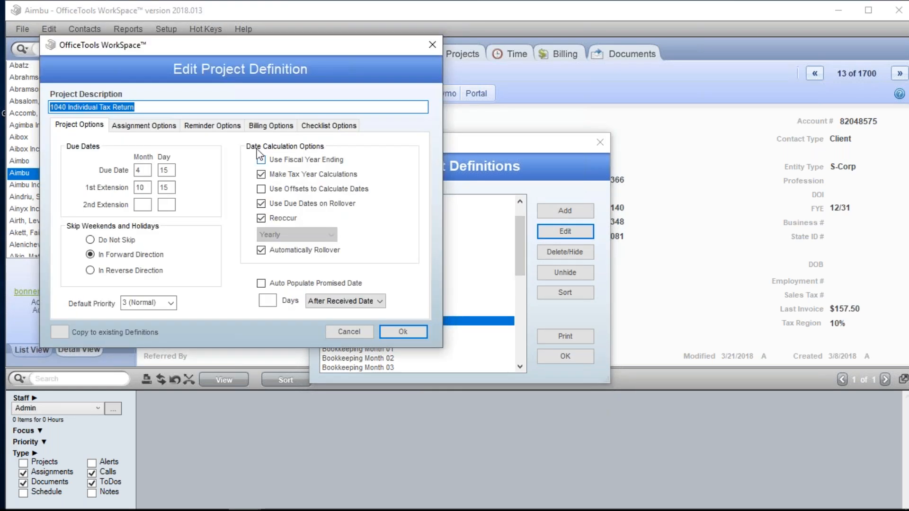
- Examine the workflow type choices in the definition's assignment options, and close the project definitions without changing anything
{"action": "left_click", "coordinate": [140, 127]}
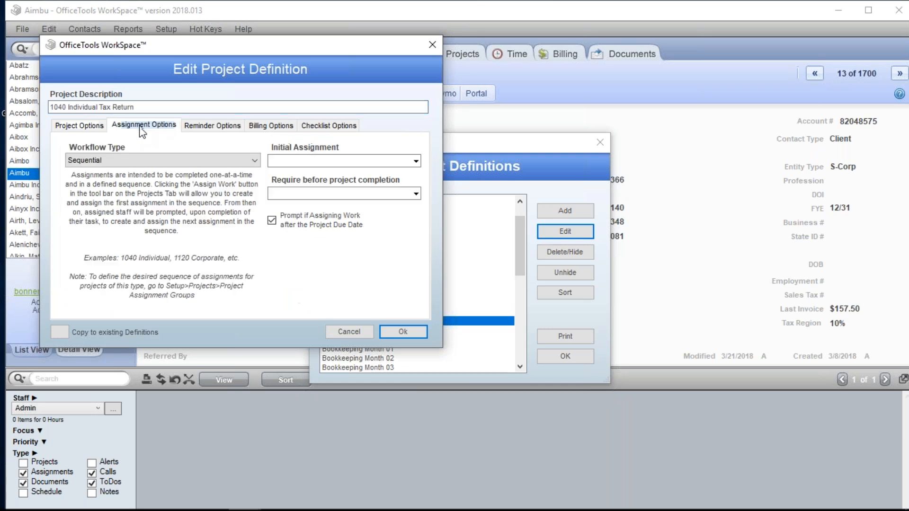
{"action": "left_click", "coordinate": [126, 165]}
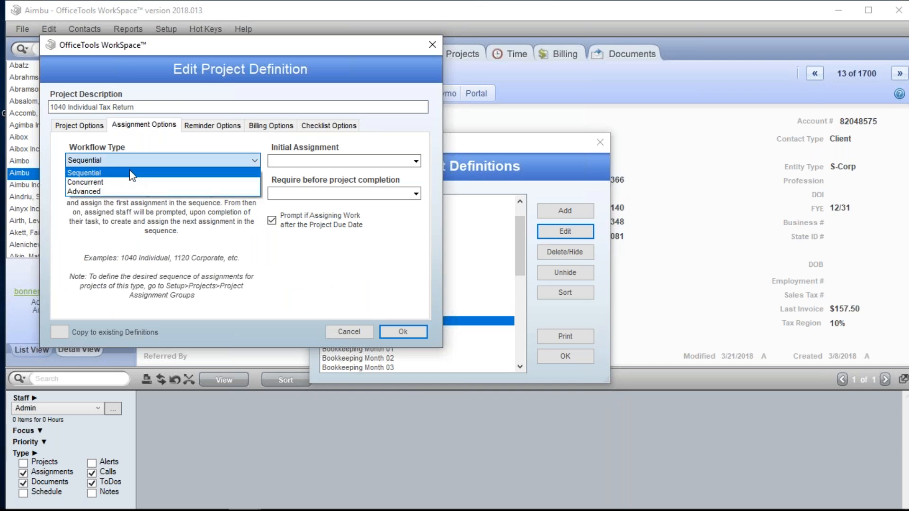
{"action": "left_click", "coordinate": [217, 222]}
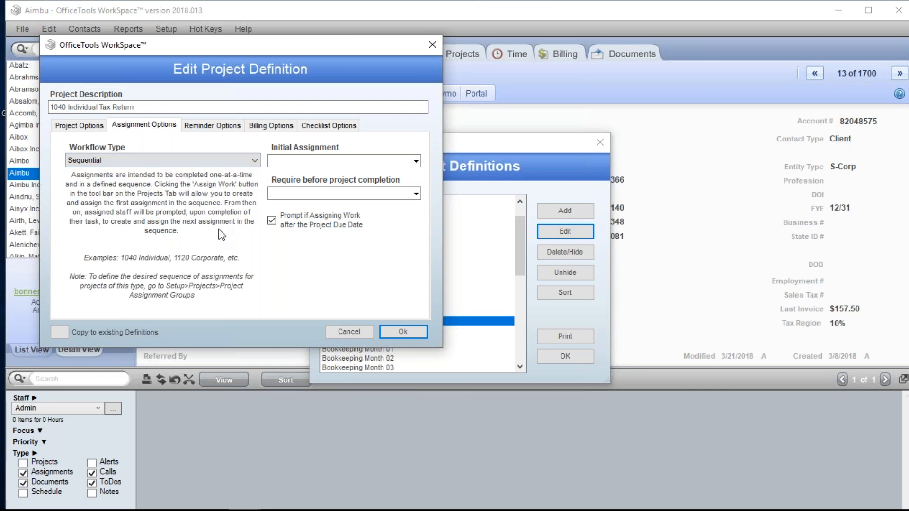
{"action": "left_click", "coordinate": [365, 333]}
{"action": "left_click", "coordinate": [552, 360]}
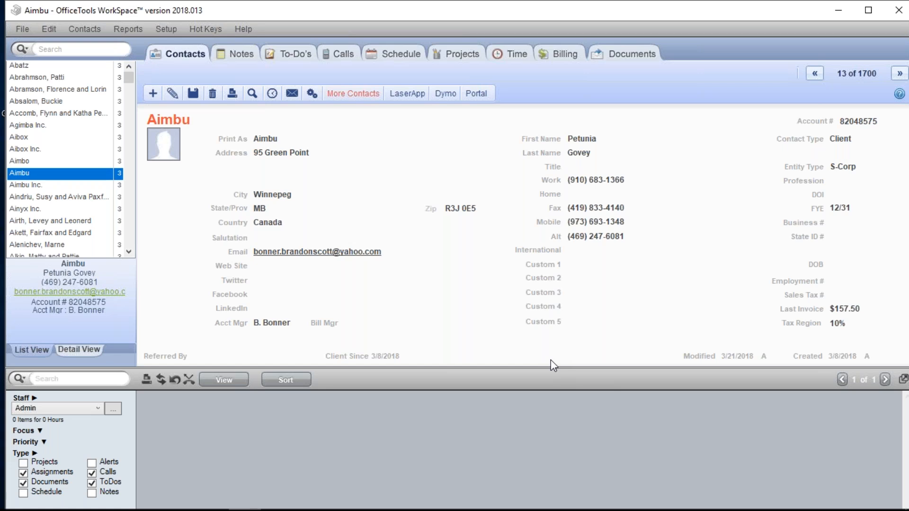
- Examine the list of billing work codes in the setup and close it
{"action": "left_click", "coordinate": [175, 26]}
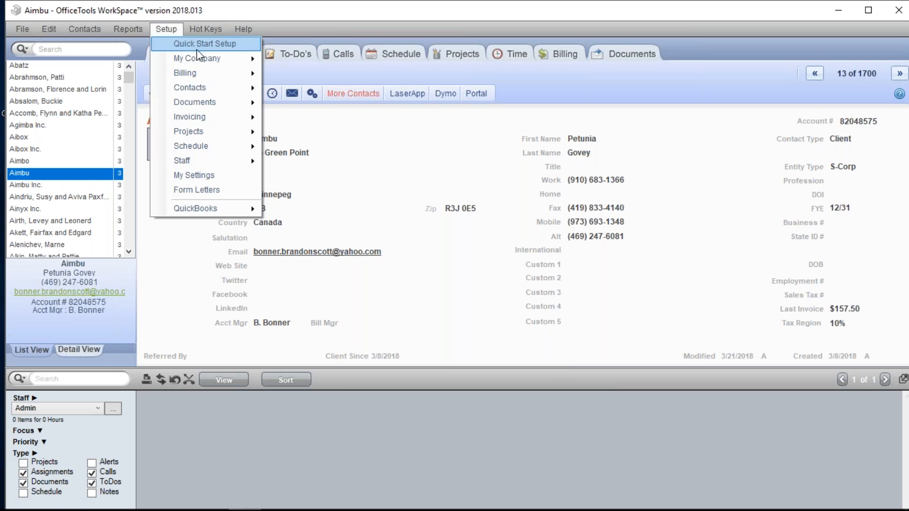
{"action": "mouse_move", "coordinate": [213, 73]}
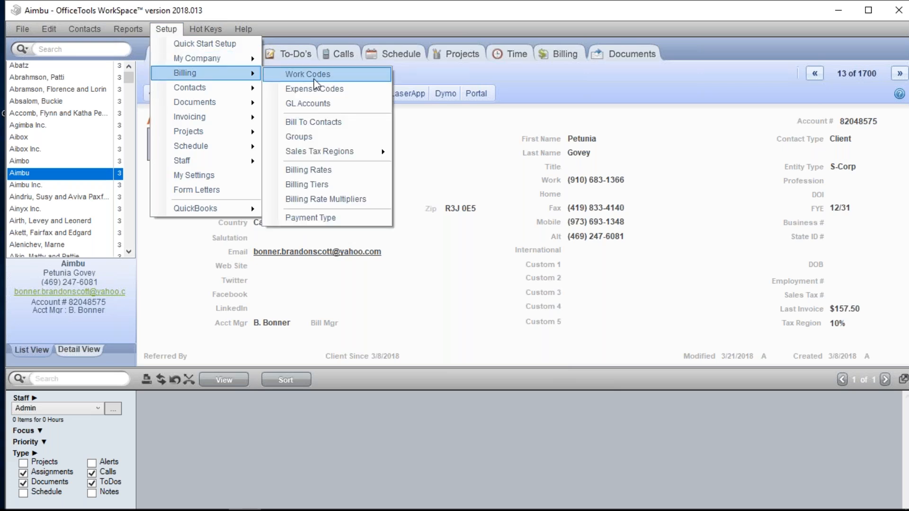
{"action": "left_click", "coordinate": [363, 84]}
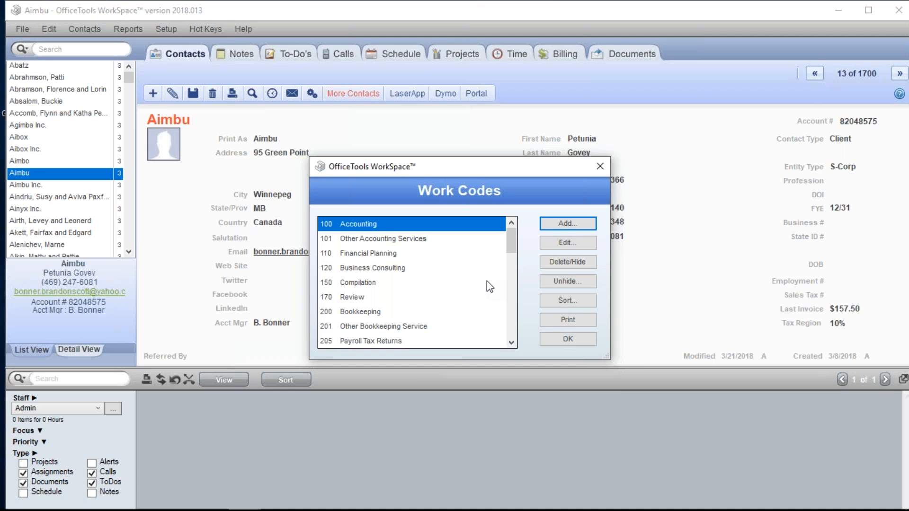
{"action": "left_click", "coordinate": [596, 168]}
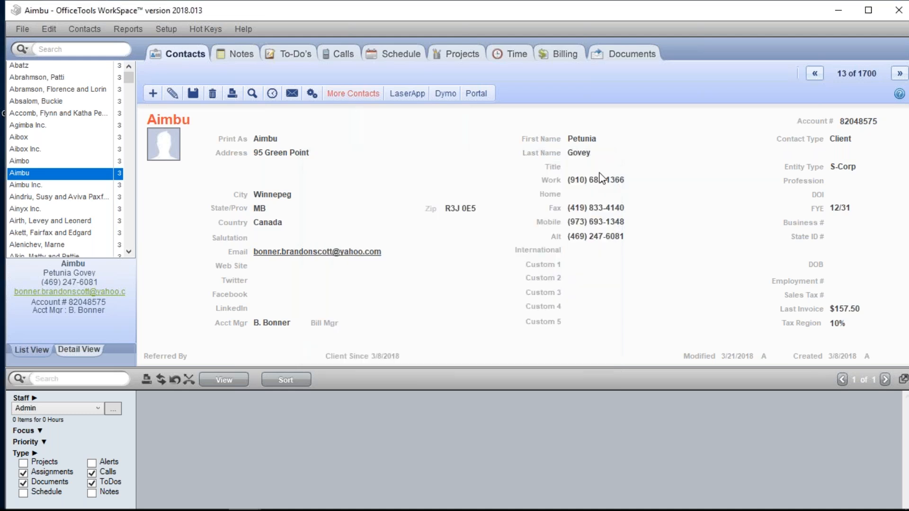
- Start a new project for the contact Aimbu and set its type to 1040 Individual Tax Return
{"action": "left_click", "coordinate": [451, 50]}
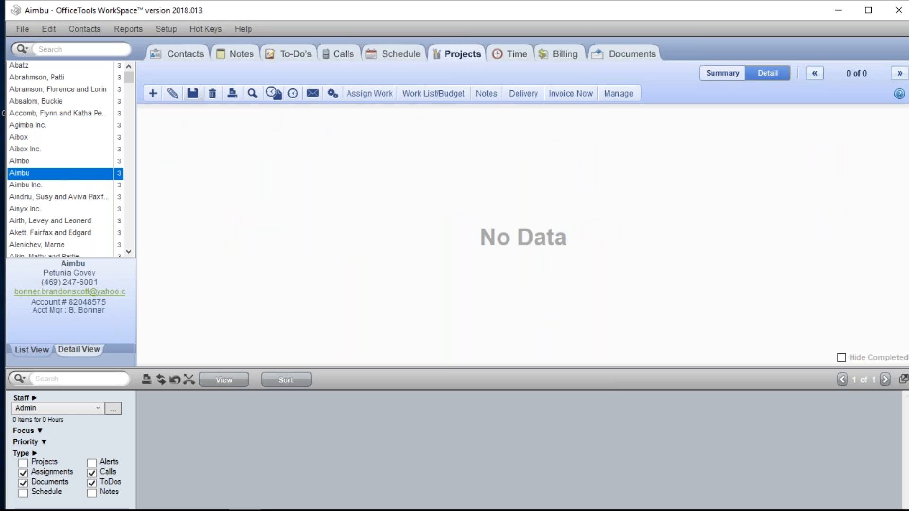
{"action": "left_click", "coordinate": [161, 93]}
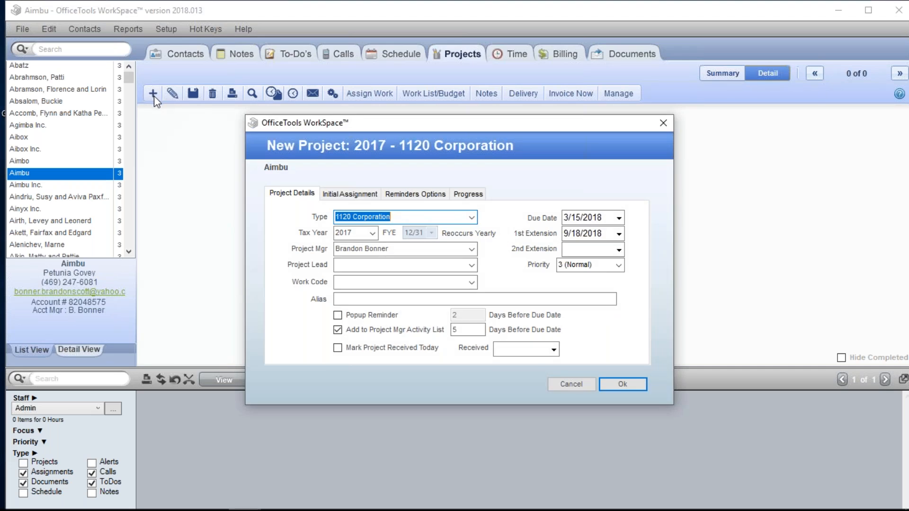
{"action": "left_click", "coordinate": [472, 217]}
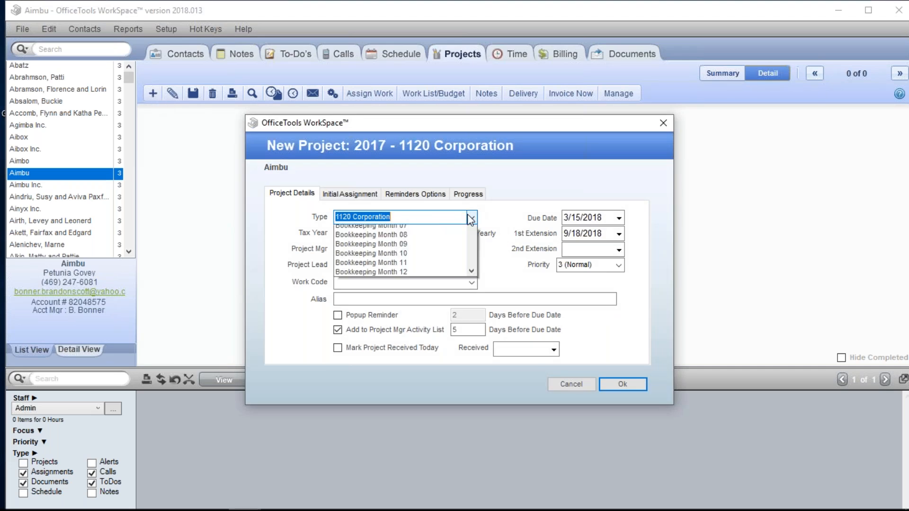
{"action": "left_click", "coordinate": [409, 379]}
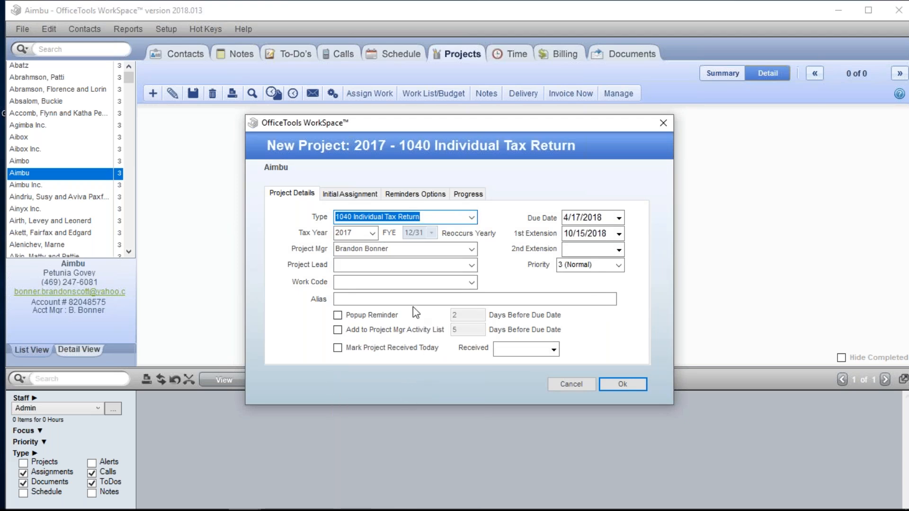
{"action": "key", "text": "Tab"}
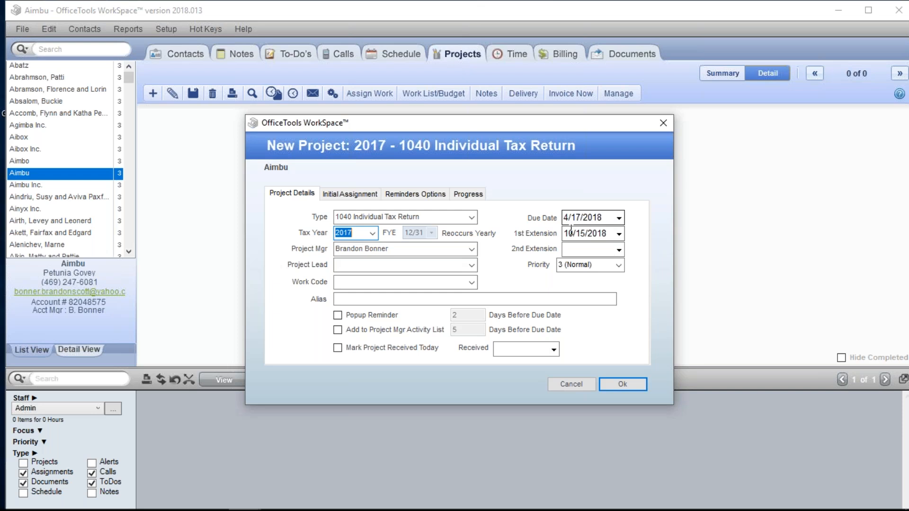
- Set the new project's work code to 1040 Individual and create the project
{"action": "key", "text": "Tab"}
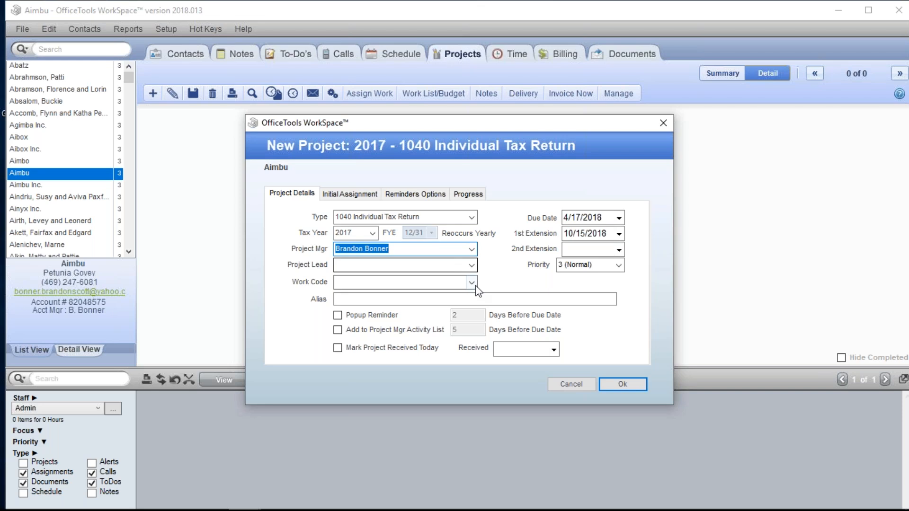
{"action": "left_click", "coordinate": [445, 282]}
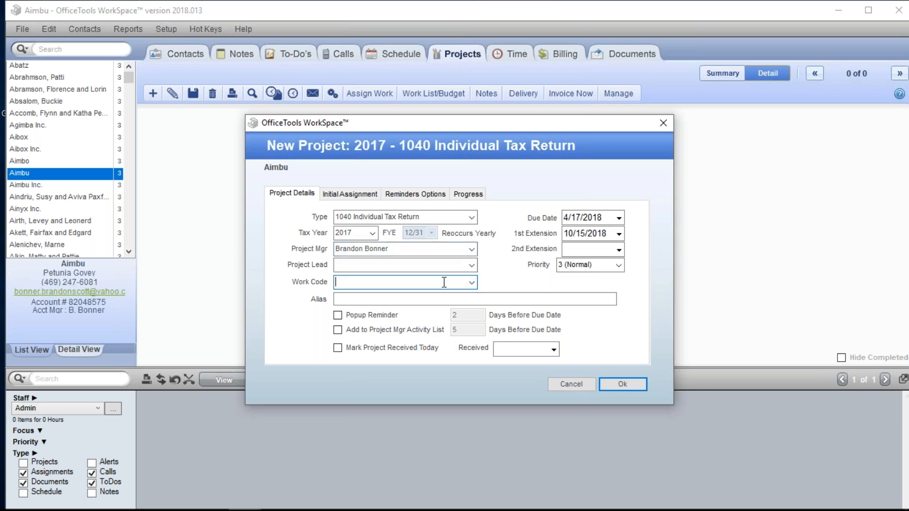
{"action": "type", "text": "1040 Individual"}
{"action": "key", "text": "Tab"}
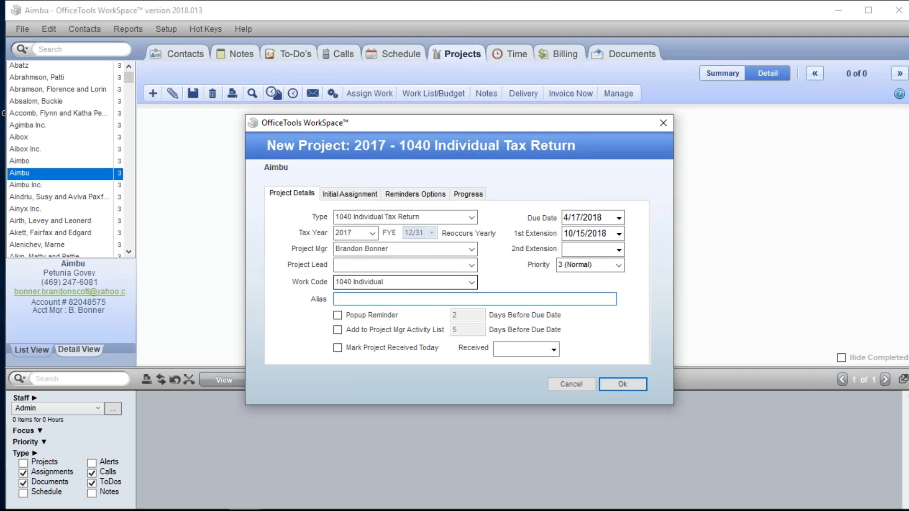
{"action": "left_click", "coordinate": [624, 384]}
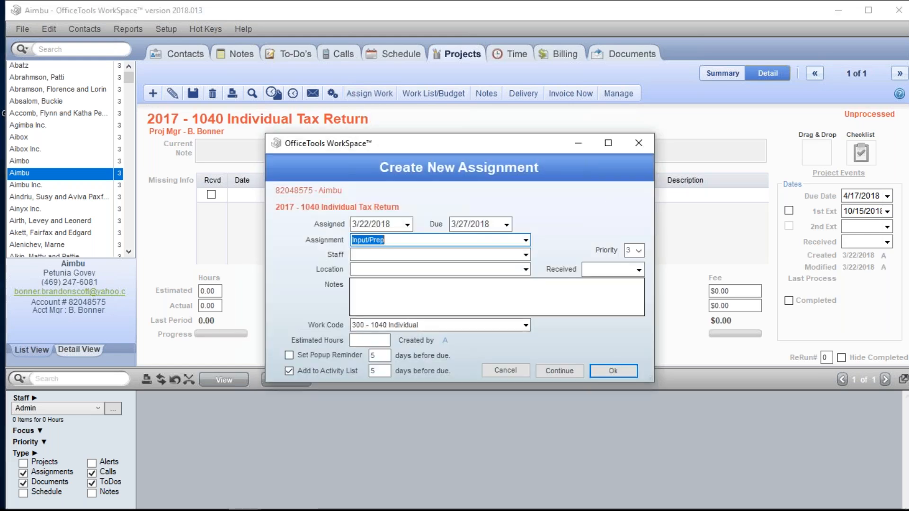
- Create the project's first assignment as Input/Prep, assigned to the staff member Admin
{"action": "left_click", "coordinate": [526, 240]}
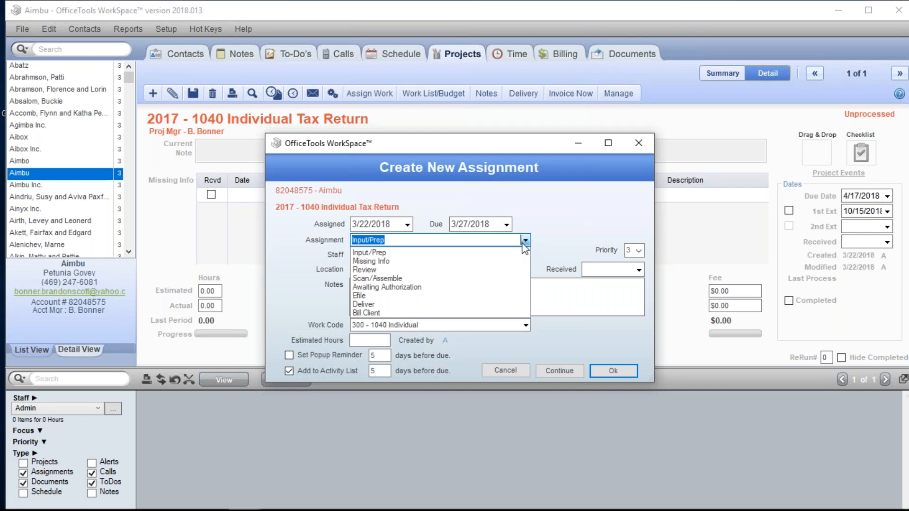
{"action": "left_click", "coordinate": [510, 254]}
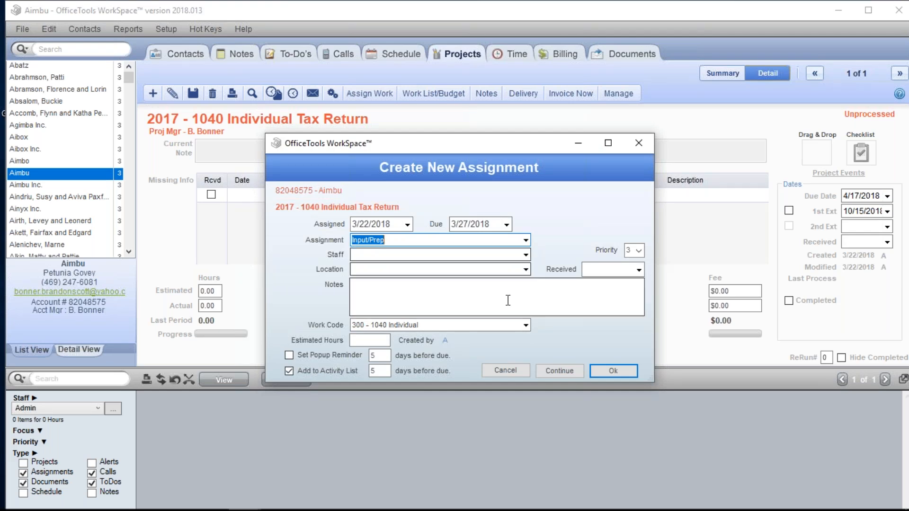
{"action": "left_click", "coordinate": [525, 255]}
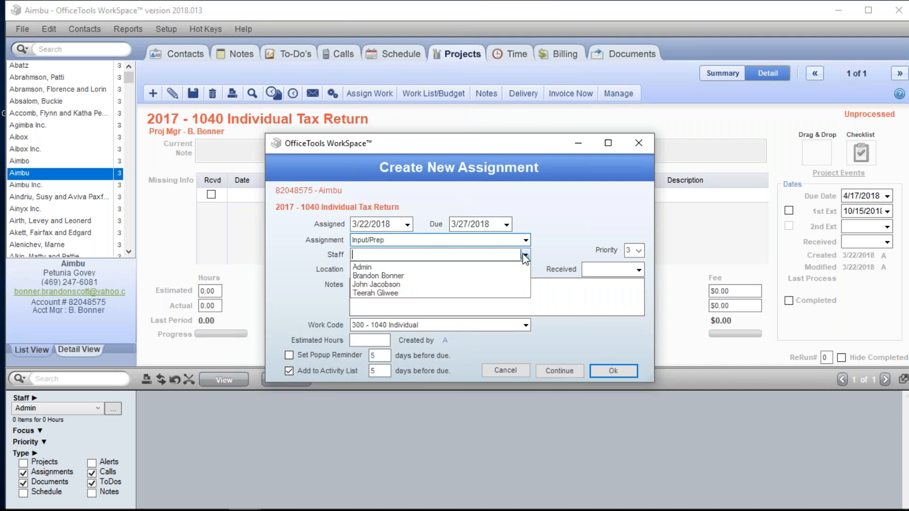
{"action": "left_click", "coordinate": [450, 267]}
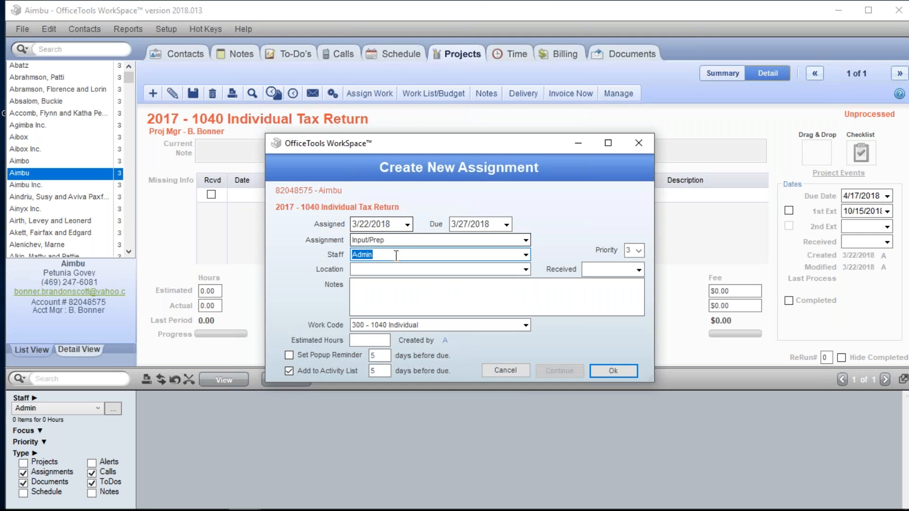
{"action": "left_click", "coordinate": [450, 239]}
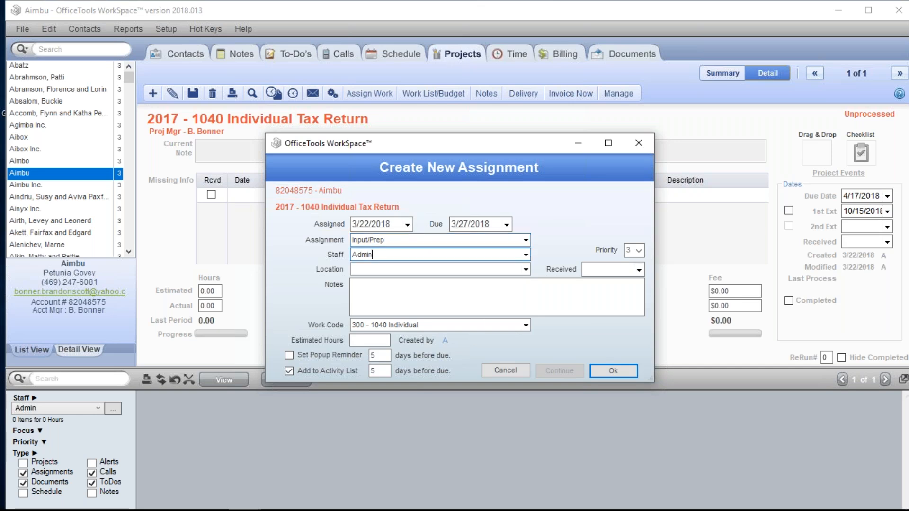
{"action": "left_click", "coordinate": [617, 371]}
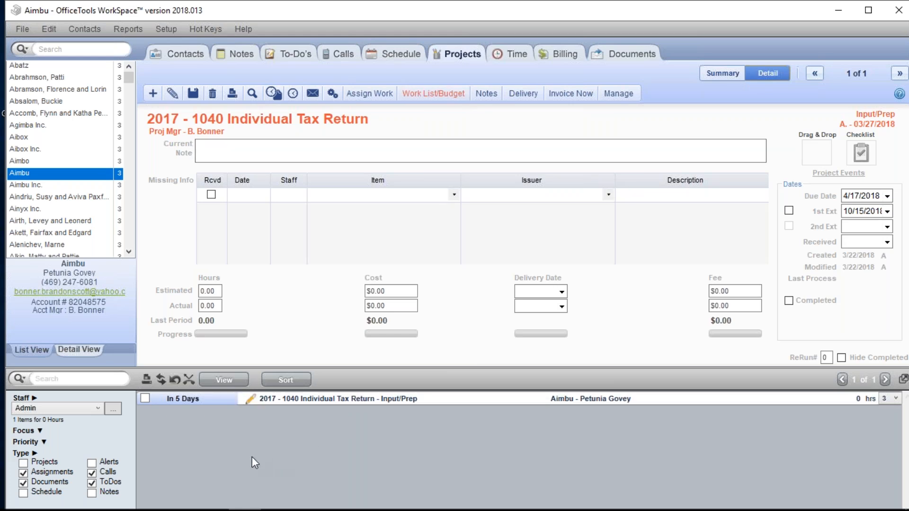
- Mark the Input/Prep assignment done in the activity list, check the time card's notes and total hours, and cancel the time card
{"action": "left_click", "coordinate": [146, 398]}
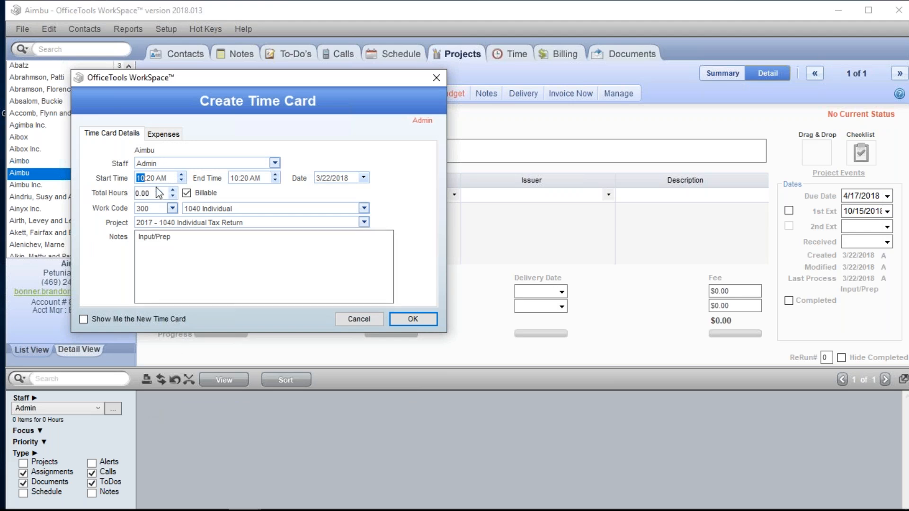
{"action": "left_click", "coordinate": [176, 236]}
{"action": "left_click_drag", "start_coordinate": [184, 233], "coordinate": [97, 202]}
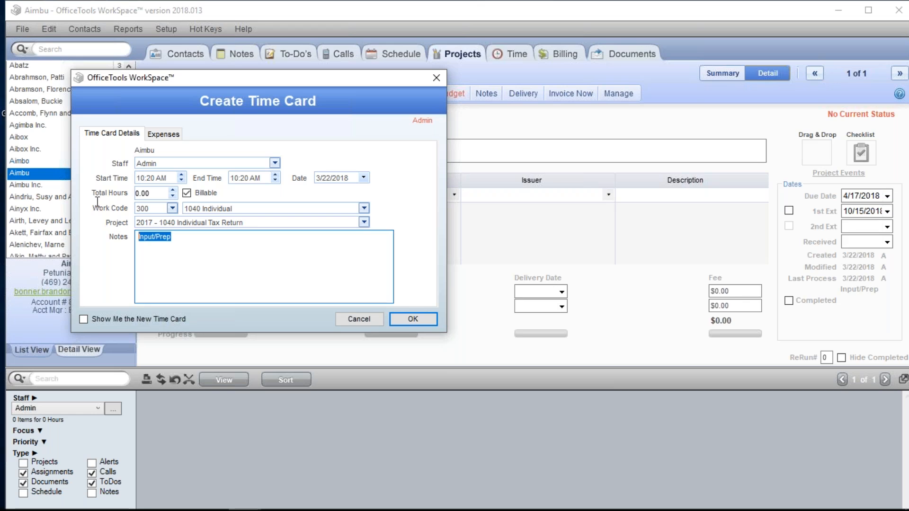
{"action": "left_click", "coordinate": [152, 192]}
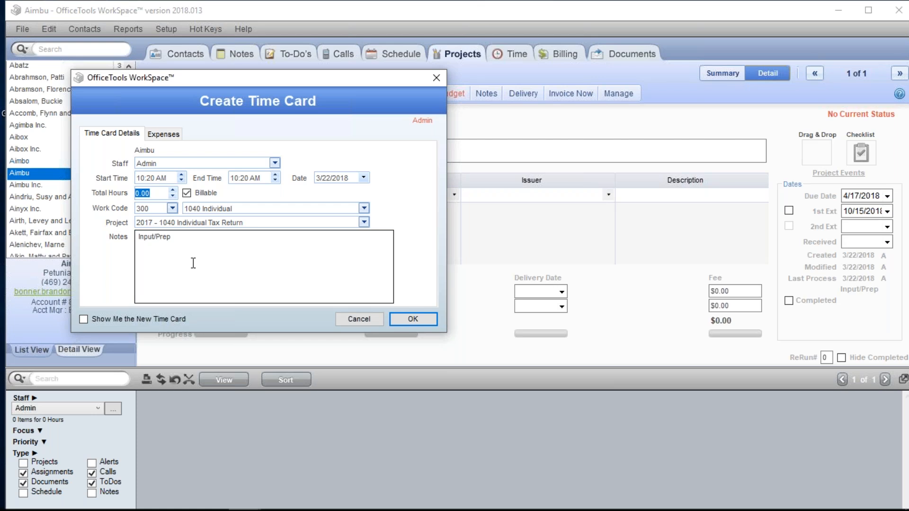
{"action": "left_click", "coordinate": [377, 315]}
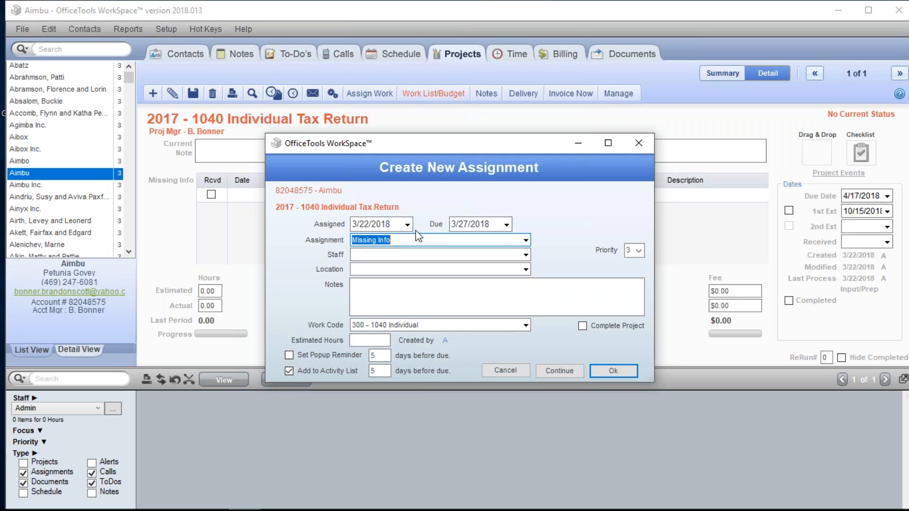
- Choose Input/Prep again as the follow-up assignment instead of Missing Info, and assign it to Admin
{"action": "left_click", "coordinate": [524, 241]}
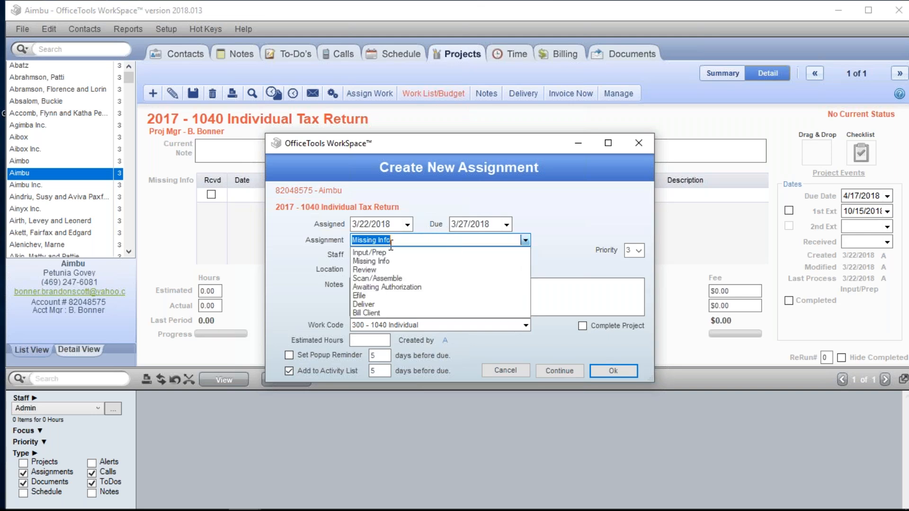
{"action": "left_click", "coordinate": [363, 270]}
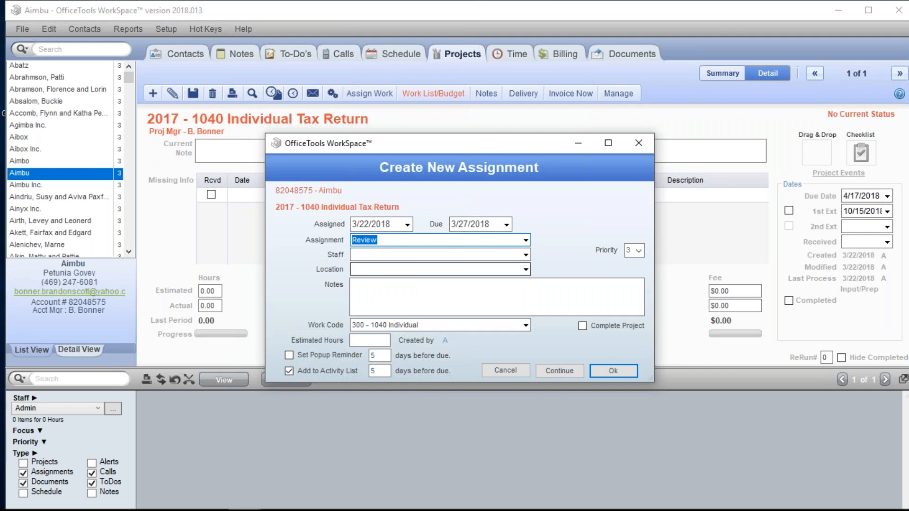
{"action": "left_click", "coordinate": [525, 240]}
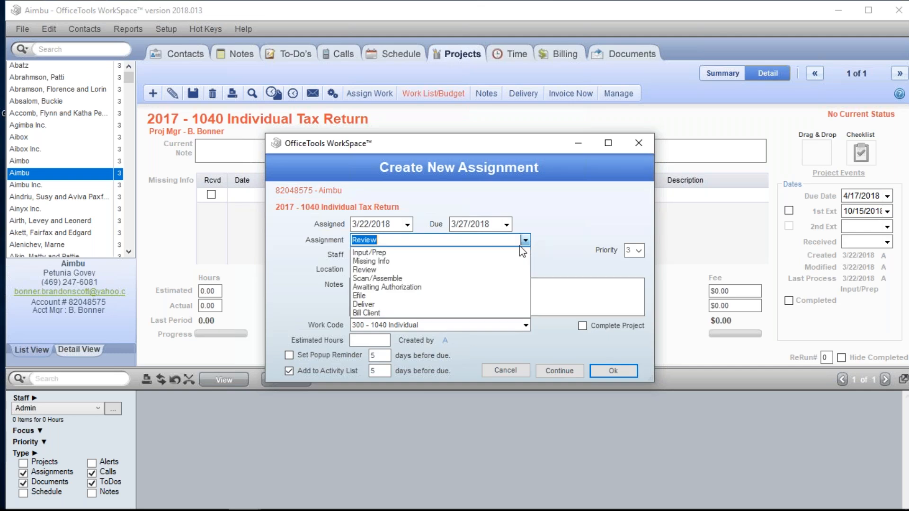
{"action": "left_click", "coordinate": [439, 251]}
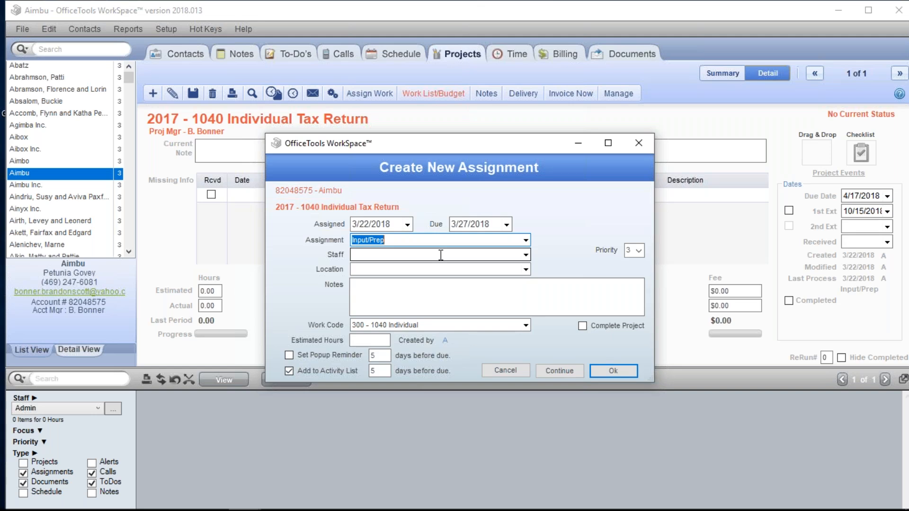
{"action": "left_click", "coordinate": [525, 255]}
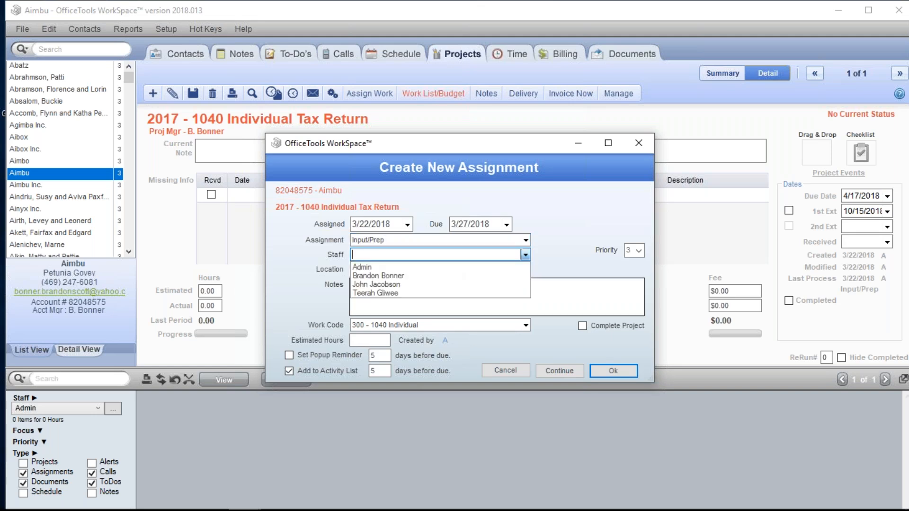
{"action": "left_click", "coordinate": [368, 265]}
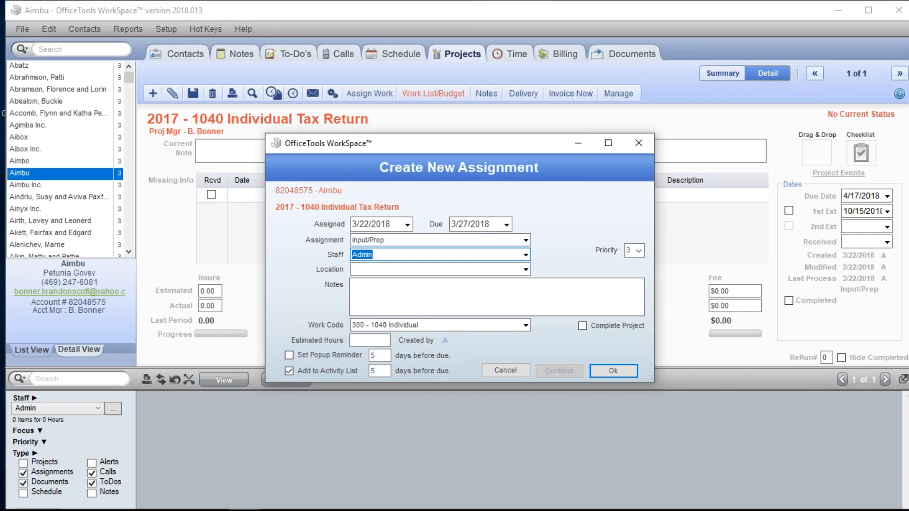
{"action": "left_click", "coordinate": [616, 372]}
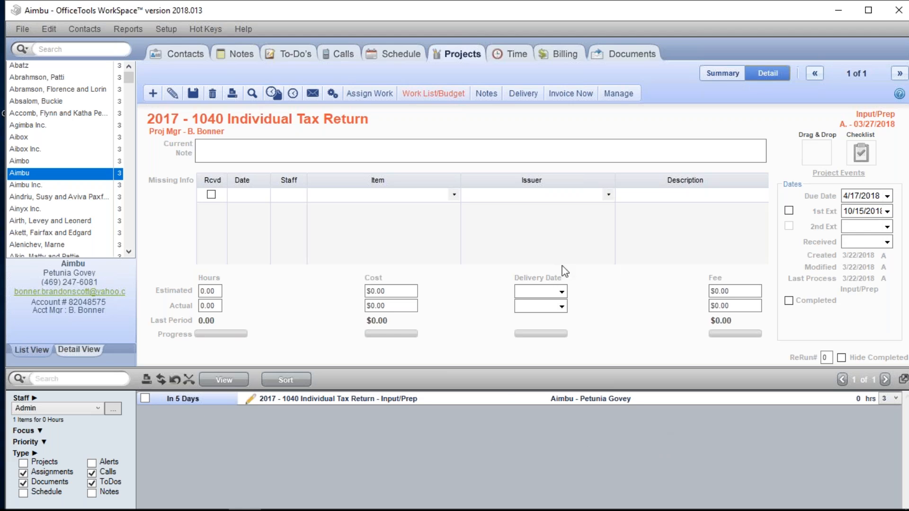
- Mark the 2017 1040 Individual Tax Return project as completed without creating a time card
{"action": "left_click", "coordinate": [790, 301]}
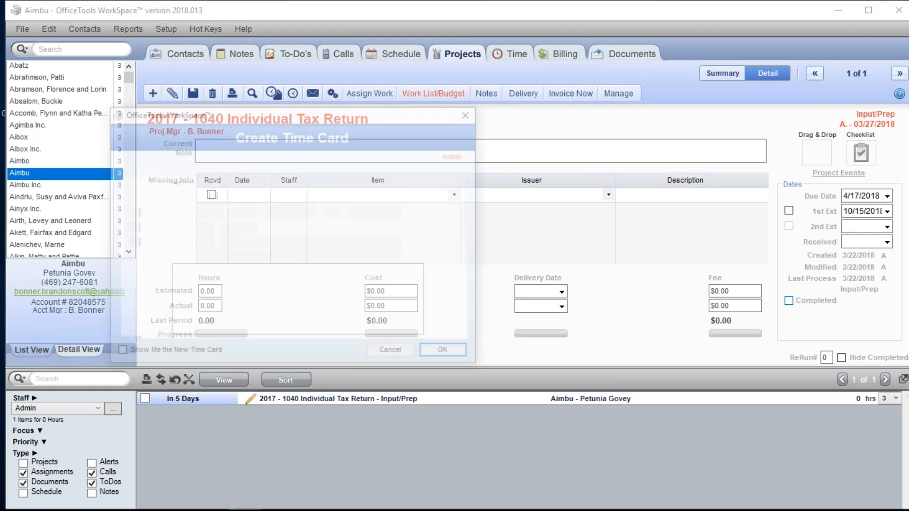
{"action": "left_click", "coordinate": [392, 353]}
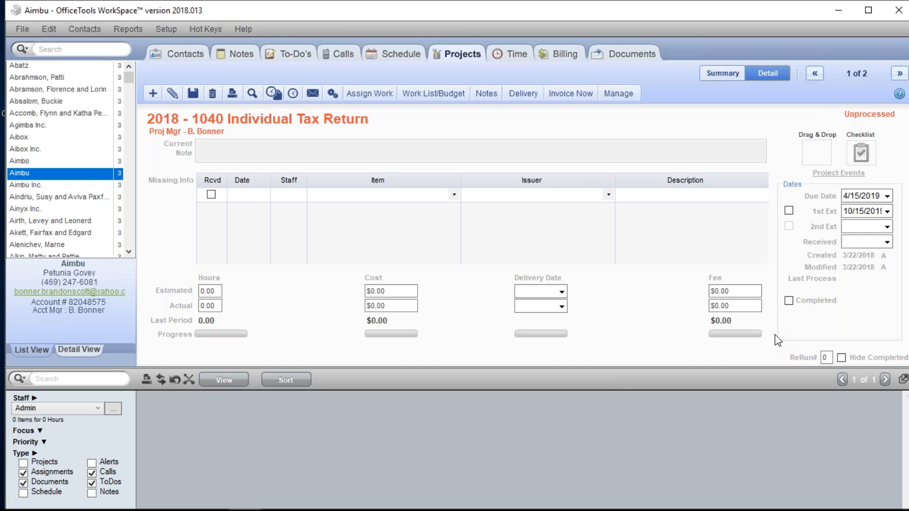
- Examine the filters and options of the Current Status and Due Date project reports, and close the reports
{"action": "left_click", "coordinate": [128, 28]}
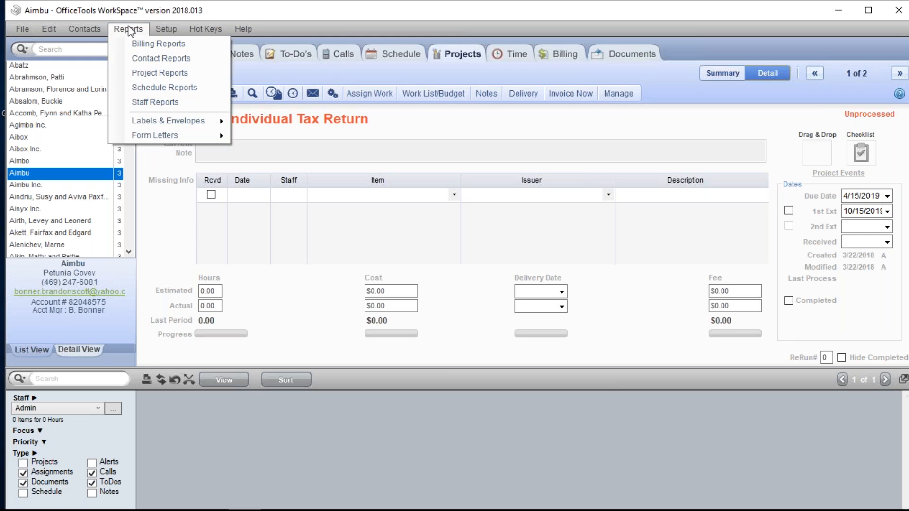
{"action": "left_click", "coordinate": [163, 74]}
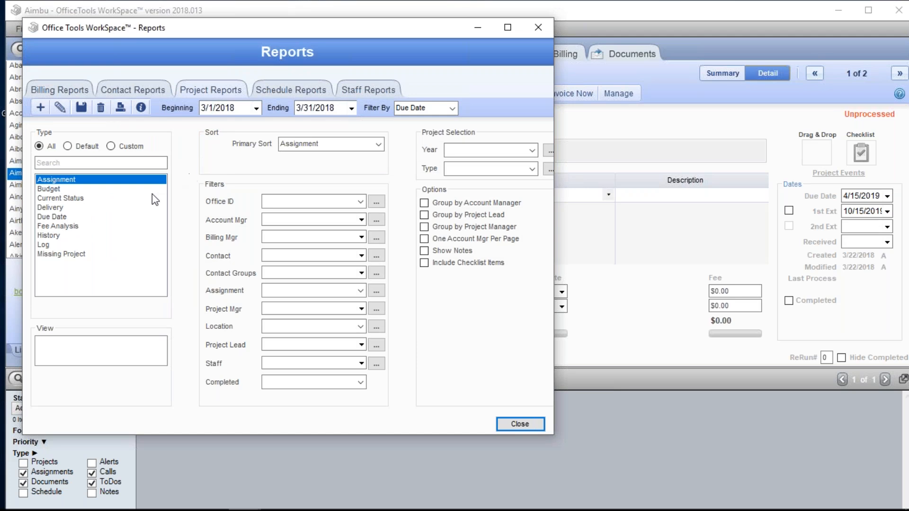
{"action": "left_click", "coordinate": [126, 198]}
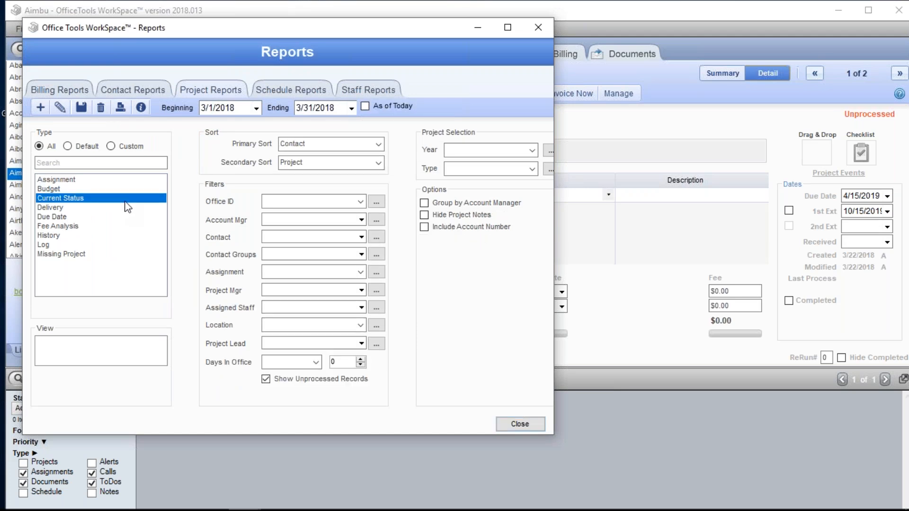
{"action": "left_click", "coordinate": [93, 219]}
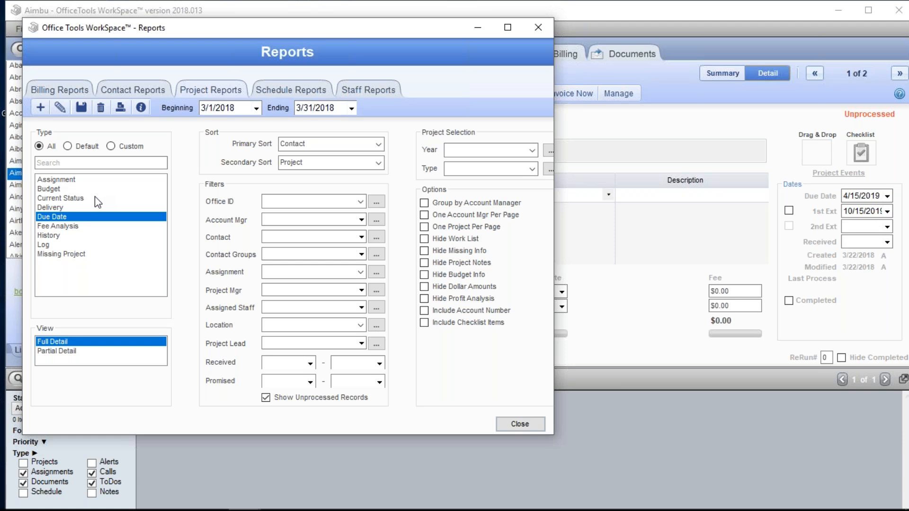
{"action": "left_click", "coordinate": [95, 198]}
{"action": "left_click", "coordinate": [97, 220]}
{"action": "left_click", "coordinate": [96, 202]}
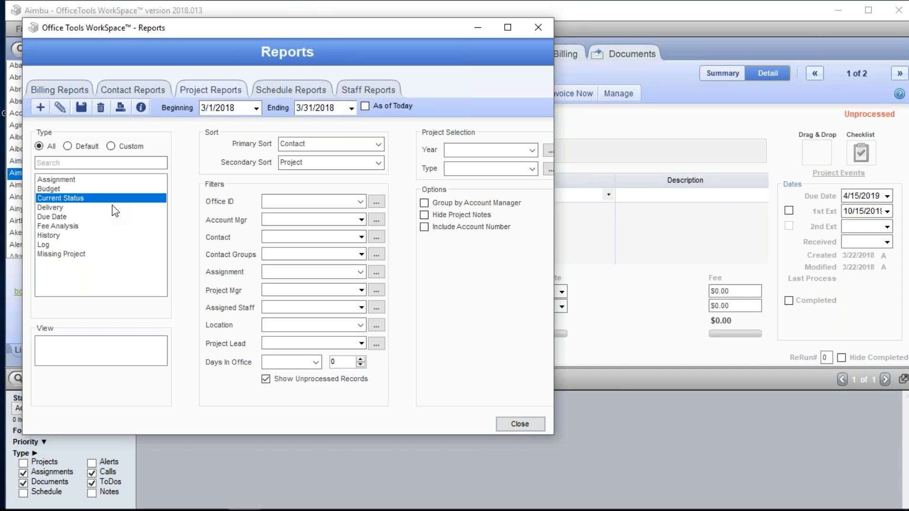
{"action": "left_click", "coordinate": [69, 217]}
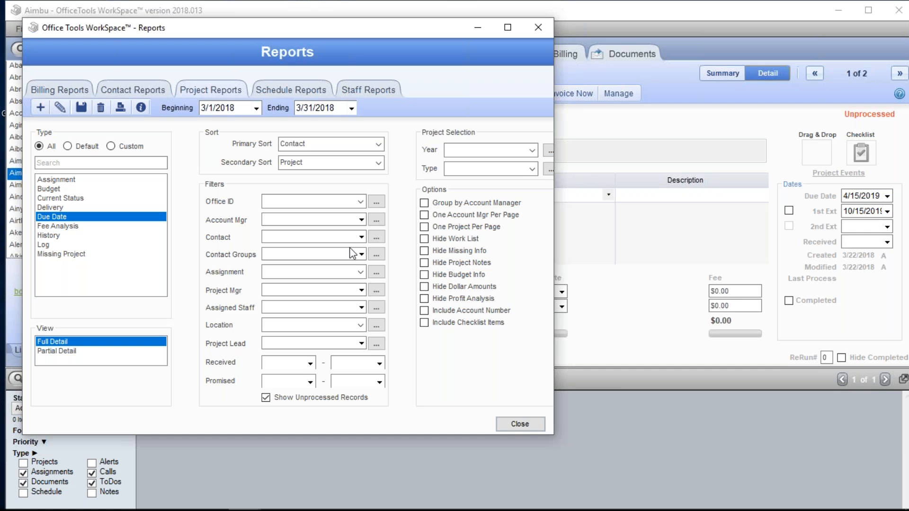
{"action": "left_click", "coordinate": [535, 27]}
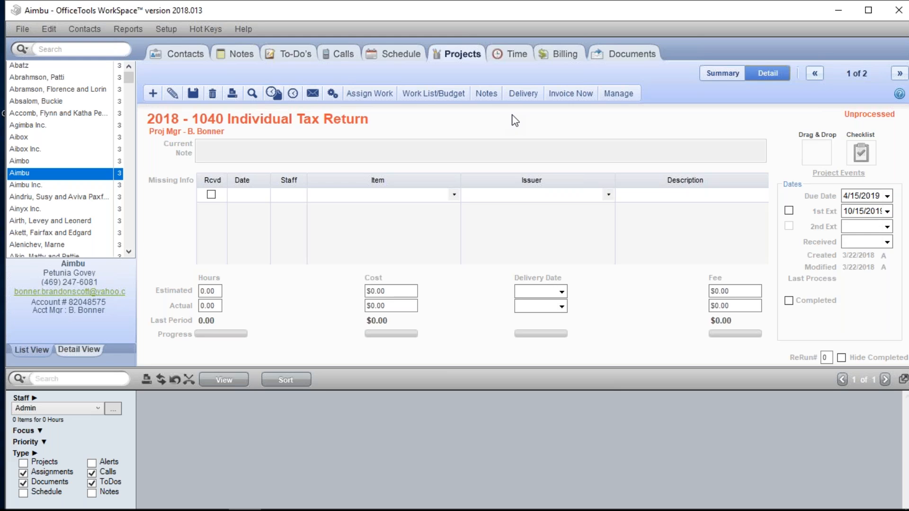
{"action": "left_click", "coordinate": [889, 200]}
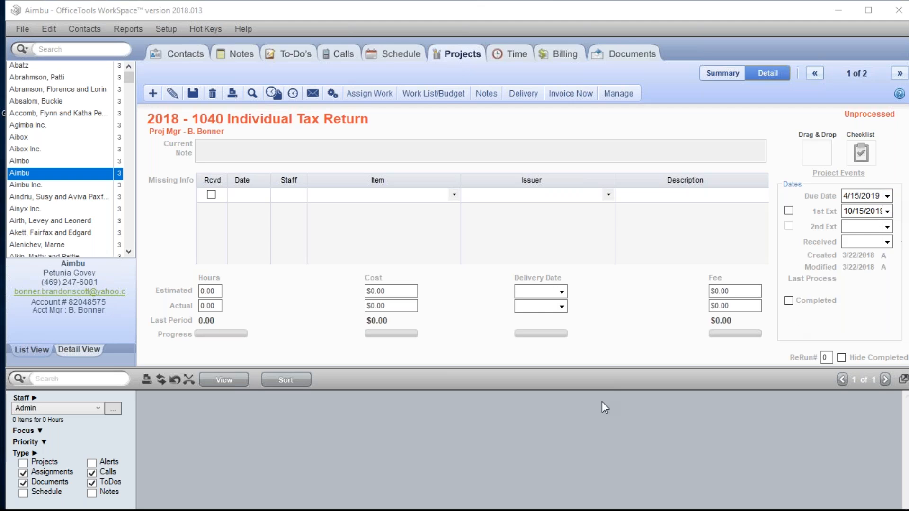